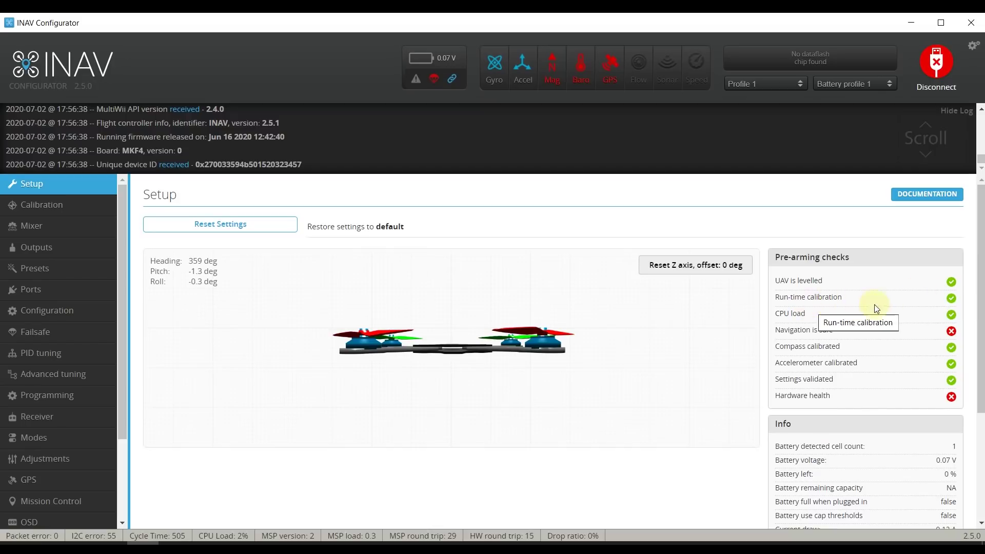
Query the small_angle setting in the CLI with the command get small_angle
{"action": "scroll", "coordinate": [80, 484], "scroll_direction": "down", "scroll_amount": 3}
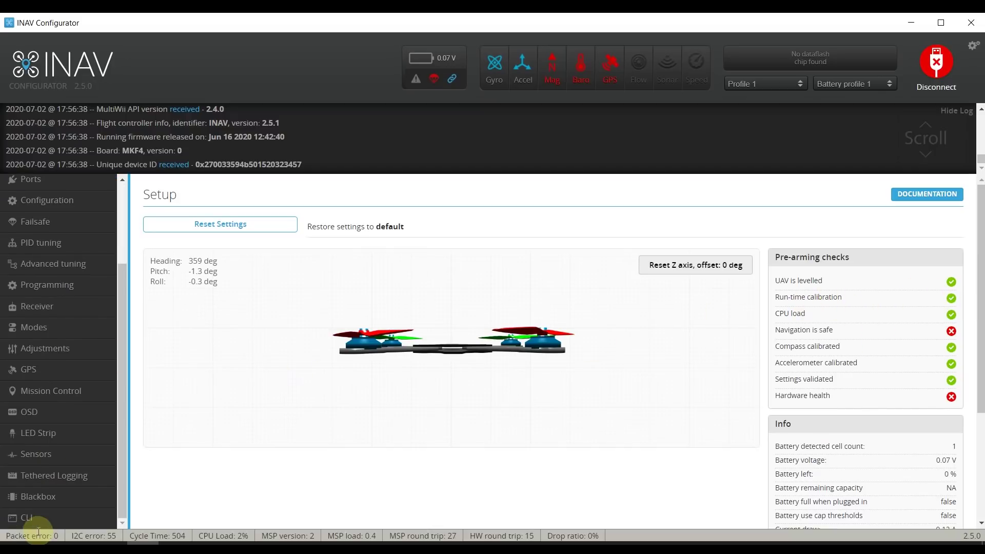
{"action": "left_click", "coordinate": [27, 517]}
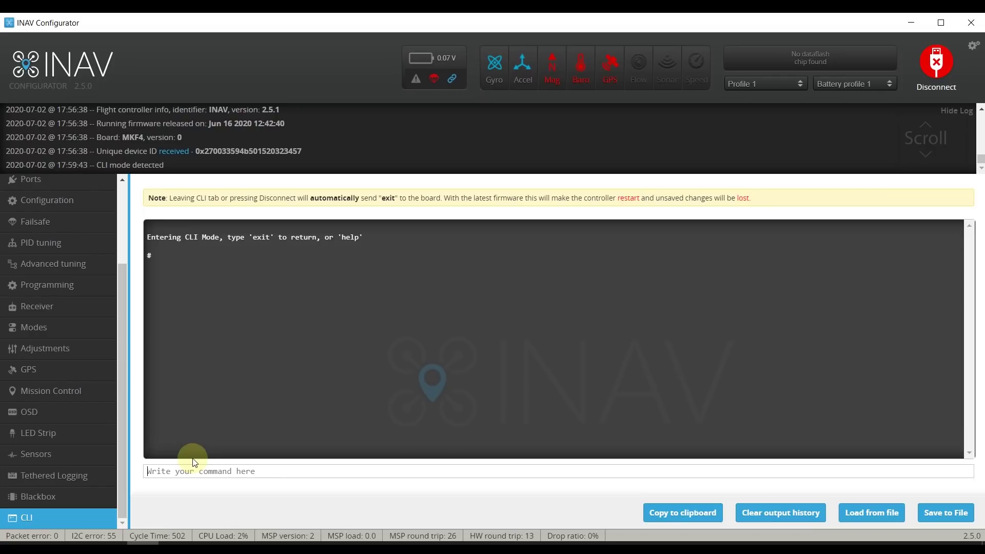
{"action": "type", "text": "small_angle"}
{"action": "type", "text": "get"}
{"action": "key", "text": "Return"}
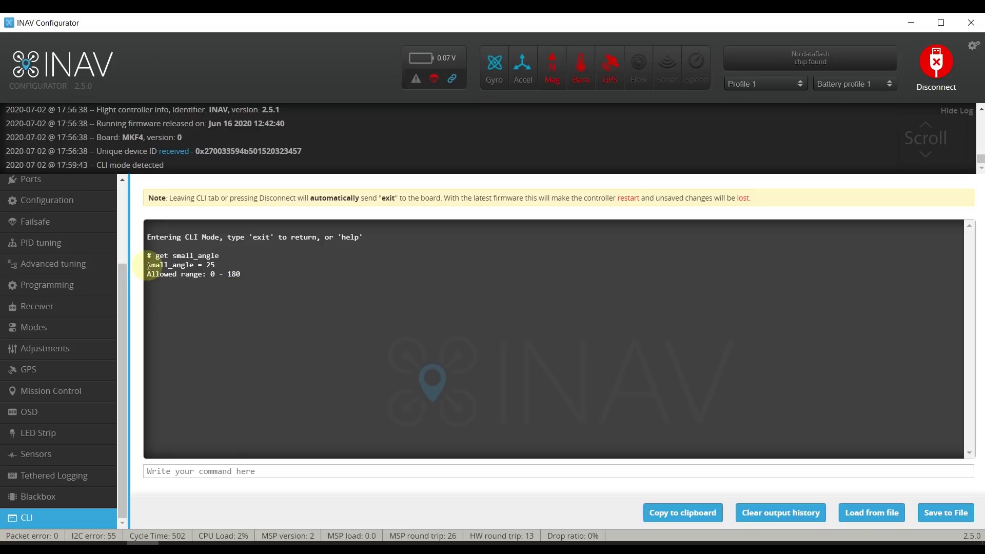
{"action": "left_click_drag", "start_coordinate": [148, 266], "coordinate": [193, 267]}
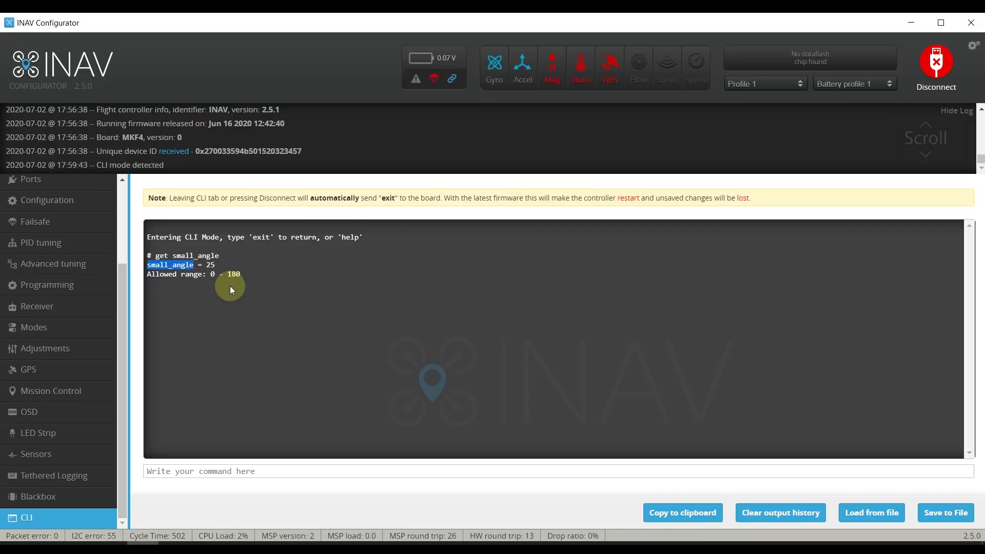
Set small_angle to 180 with a CLI command
{"action": "left_click", "coordinate": [176, 472]}
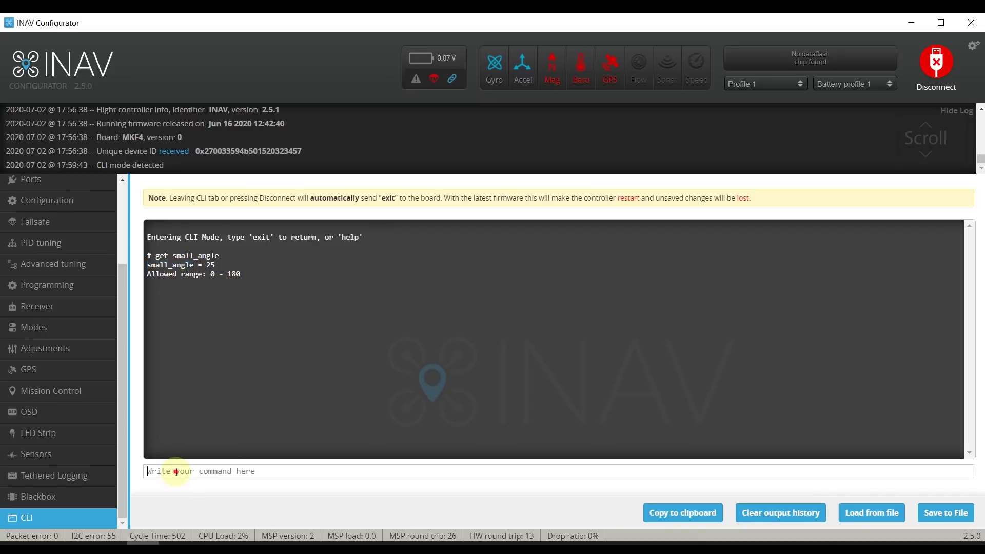
{"action": "type", "text": "set"}
{"action": "type", "text": "small_angle"}
{"action": "type", "text": "= 180"}
{"action": "key", "text": "Return"}
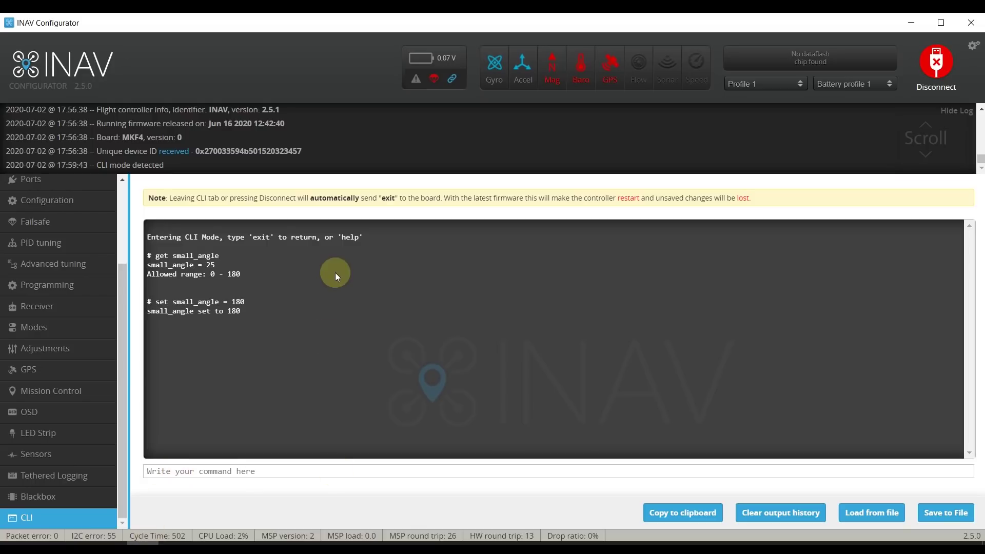
Save the CLI changes to the flight controller with the save command
{"action": "left_click", "coordinate": [218, 477]}
{"action": "type", "text": "save"}
{"action": "key", "text": "Return"}
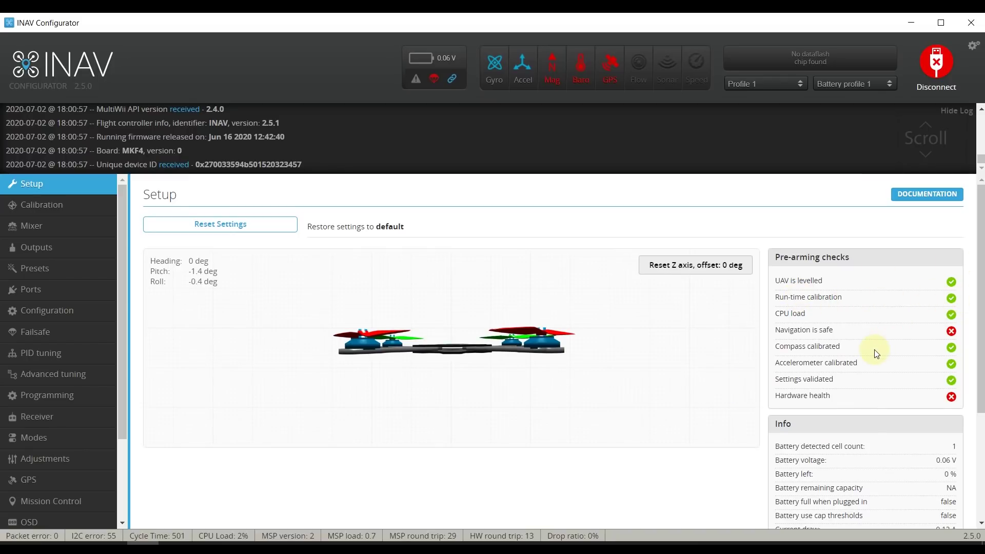
Save the sensor calibration, reboot the flight controller and return to the Setup page
{"action": "scroll", "coordinate": [870, 353], "scroll_direction": "down", "scroll_amount": 3}
{"action": "scroll", "coordinate": [808, 393], "scroll_direction": "up", "scroll_amount": 3}
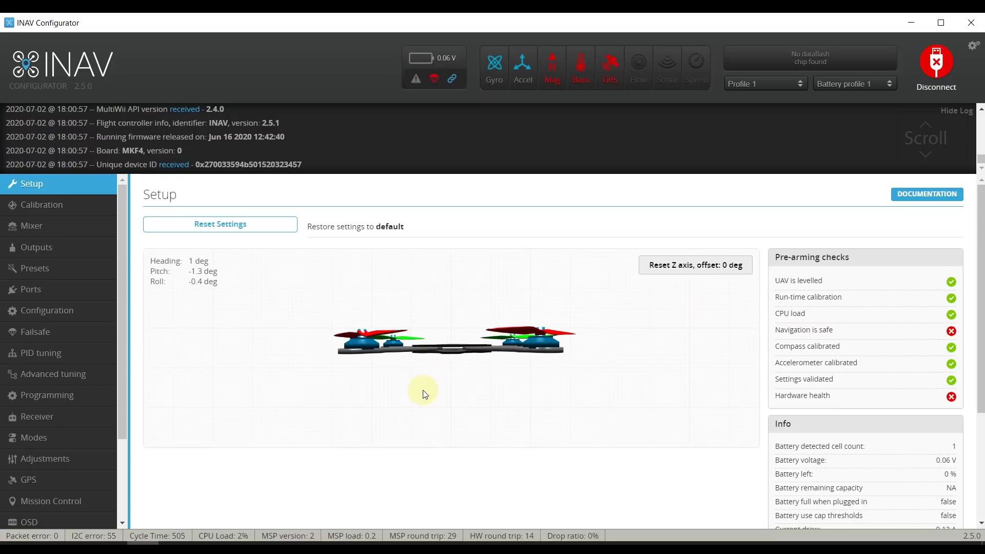
{"action": "left_click", "coordinate": [39, 206]}
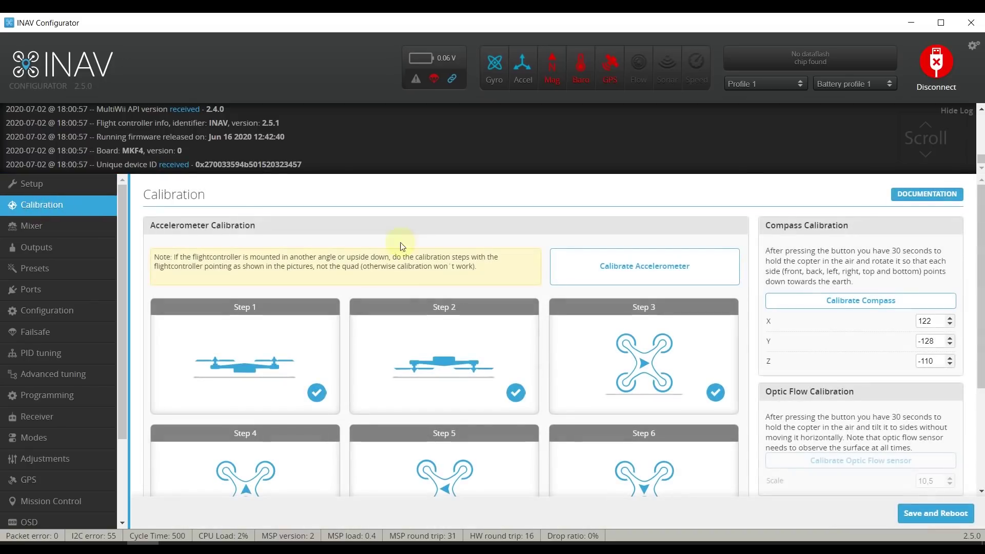
{"action": "left_click", "coordinate": [920, 520]}
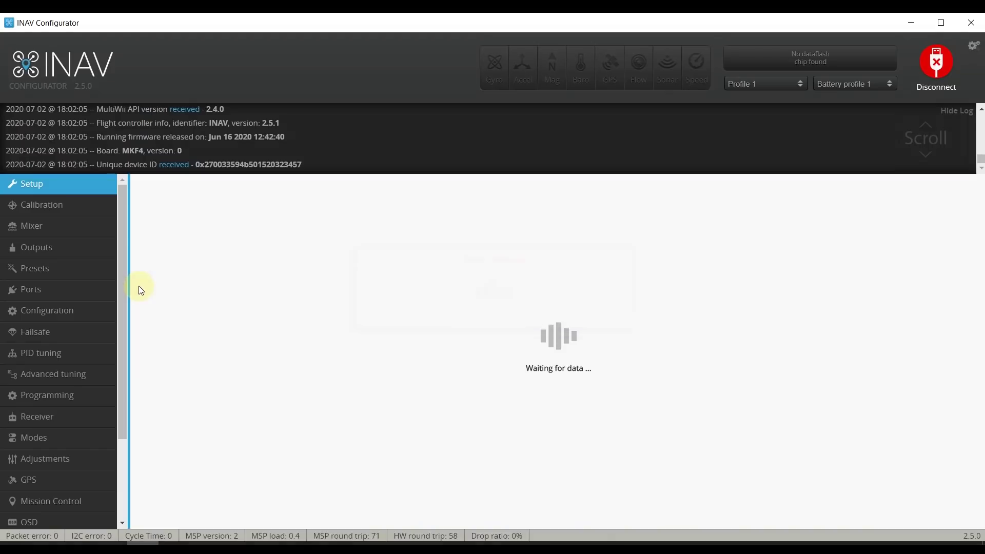
{"action": "left_click", "coordinate": [50, 186]}
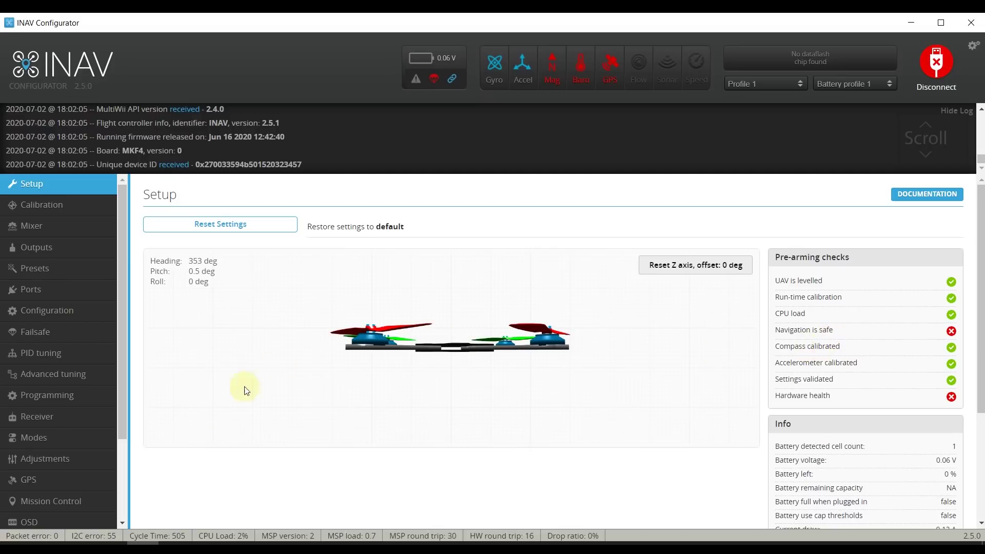
Set nav_extra_arming_safety to OFF with a CLI command
{"action": "scroll", "coordinate": [57, 451], "scroll_direction": "down", "scroll_amount": 3}
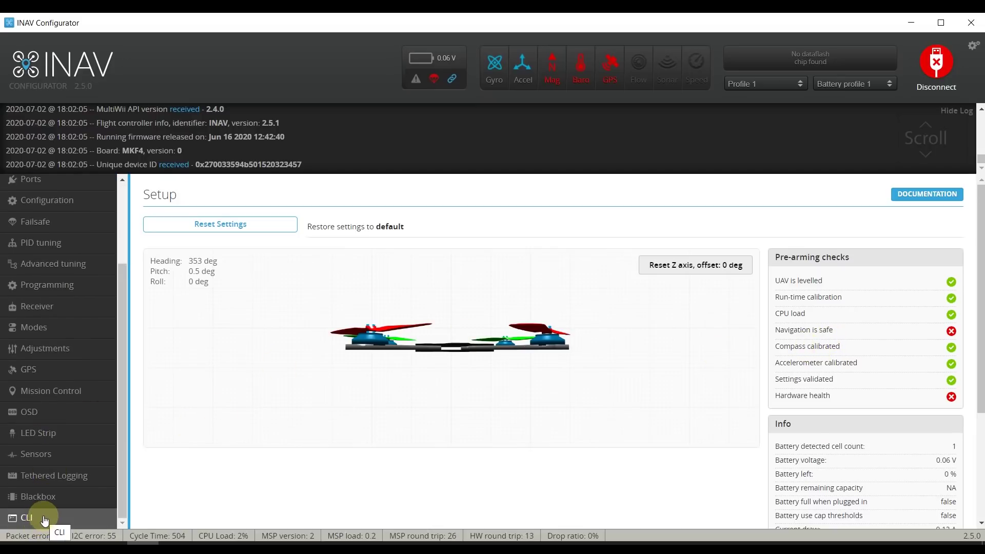
{"action": "left_click", "coordinate": [64, 526]}
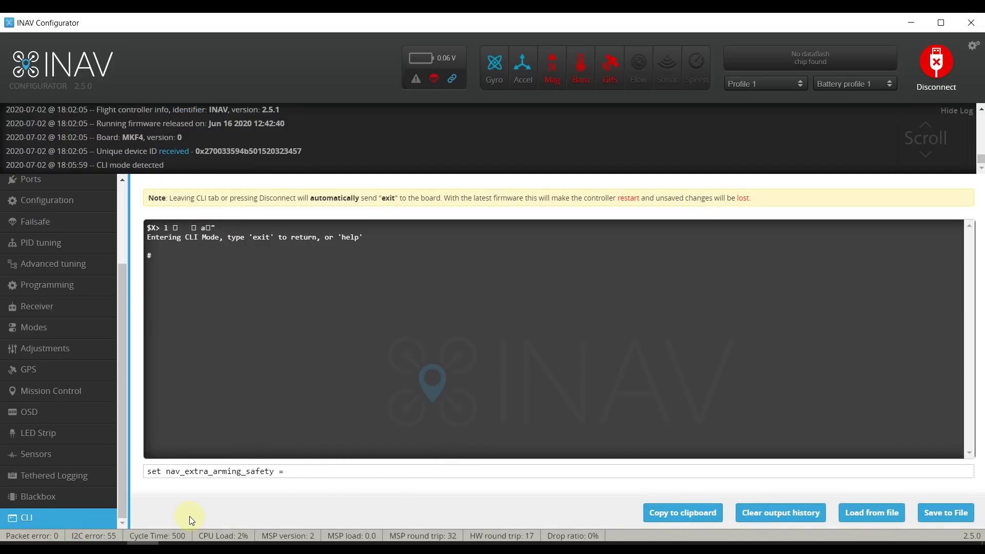
{"action": "type", "text": "OFF"}
{"action": "key", "text": "Return"}
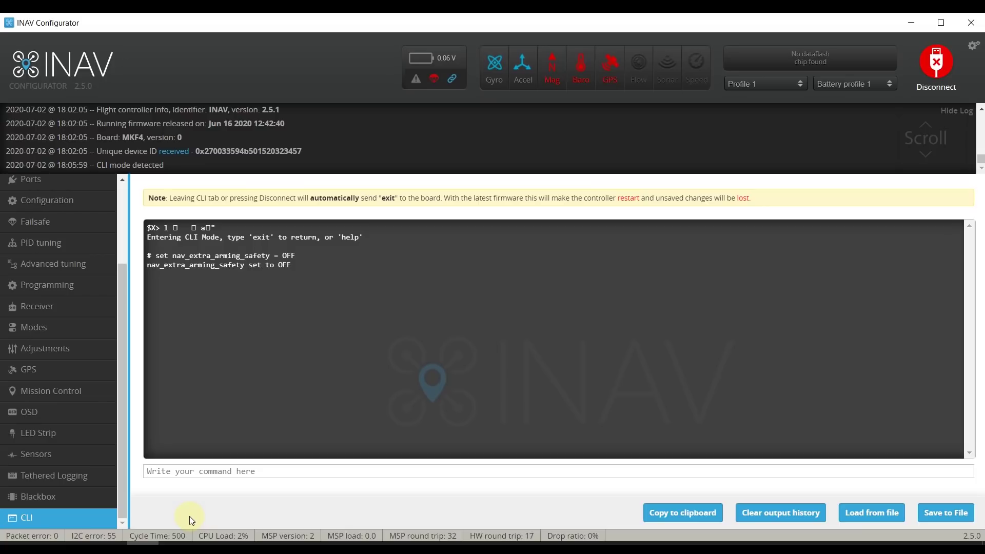
Set nav_extra_arming_safety to ON by editing the previous CLI command, and leave the CLI
{"action": "key", "text": "Up"}
{"action": "key", "text": "BackSpace"}
{"action": "key", "text": "BackSpace"}
{"action": "type", "text": "N"}
{"action": "key", "text": "Return"}
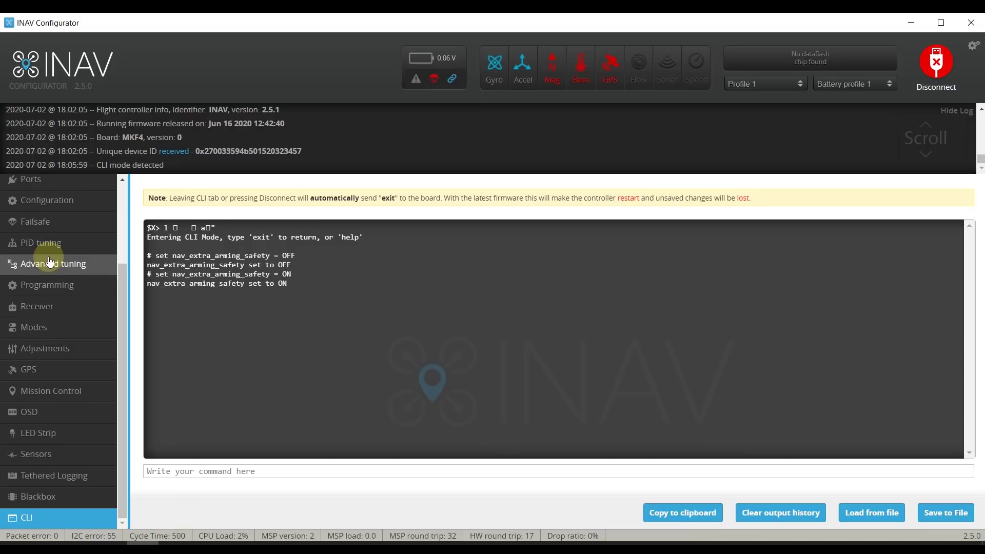
{"action": "scroll", "coordinate": [56, 305], "scroll_direction": "up", "scroll_amount": 1}
{"action": "scroll", "coordinate": [56, 305], "scroll_direction": "up", "scroll_amount": 2}
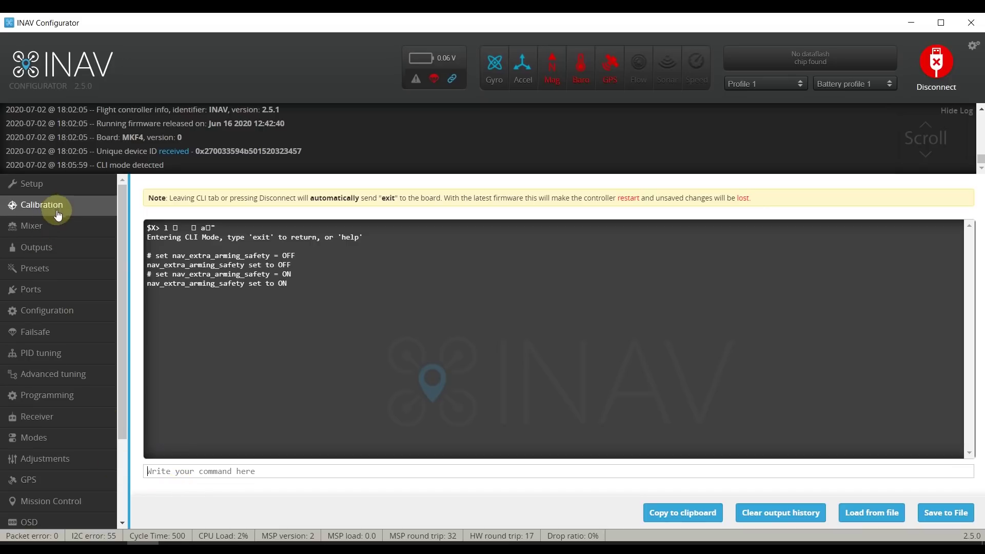
{"action": "left_click", "coordinate": [44, 309]}
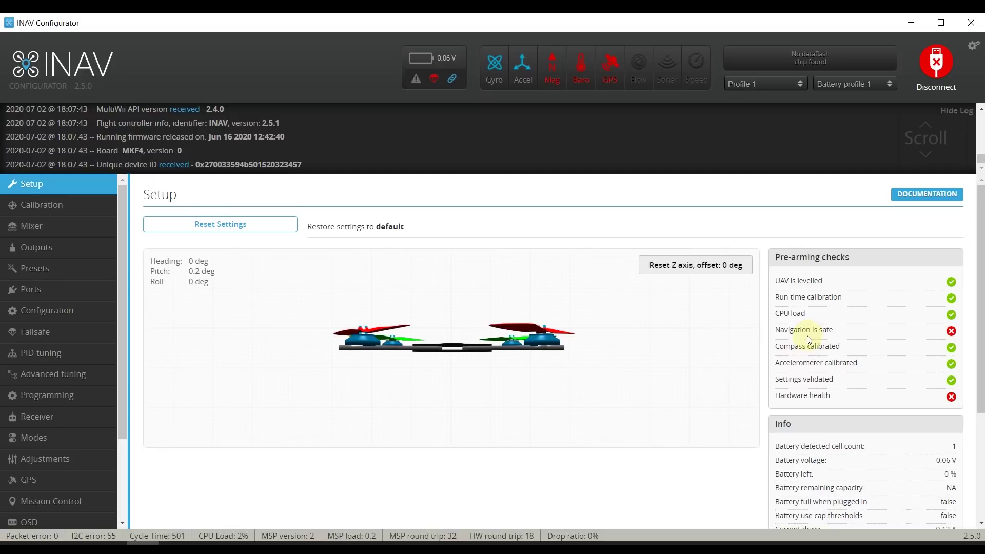
Examine the flight mode assignments, including the NAV POSHOLD, NAV RTH, BEEPER and FAILSAFE channel ranges
{"action": "left_click", "coordinate": [34, 438]}
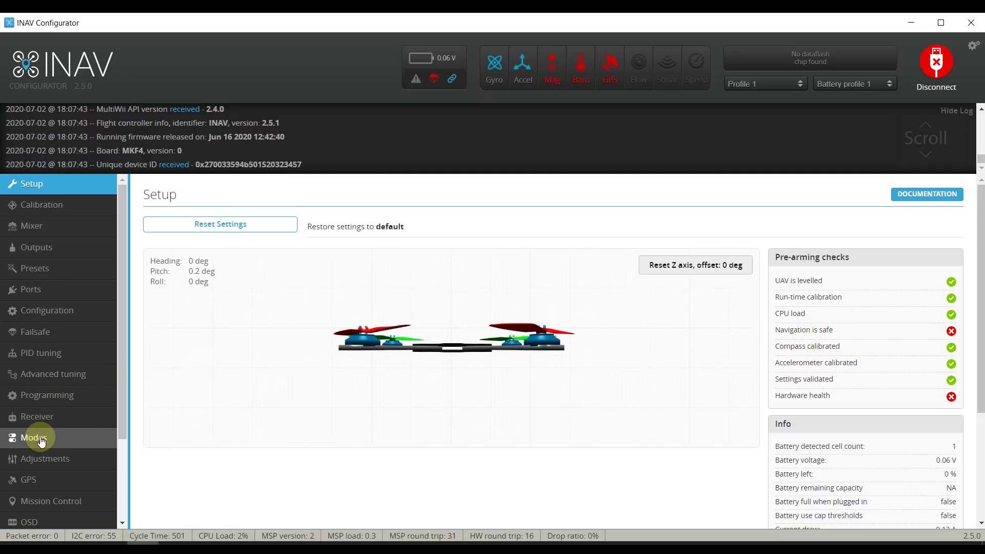
{"action": "scroll", "coordinate": [224, 385], "scroll_direction": "down", "scroll_amount": 5}
{"action": "scroll", "coordinate": [224, 386], "scroll_direction": "down", "scroll_amount": 3}
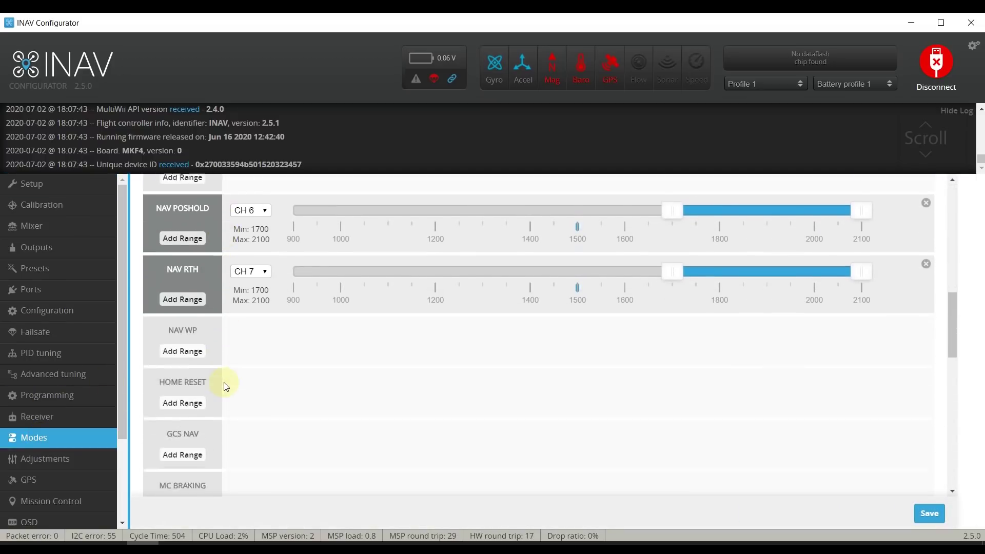
{"action": "scroll", "coordinate": [225, 359], "scroll_direction": "up", "scroll_amount": 2}
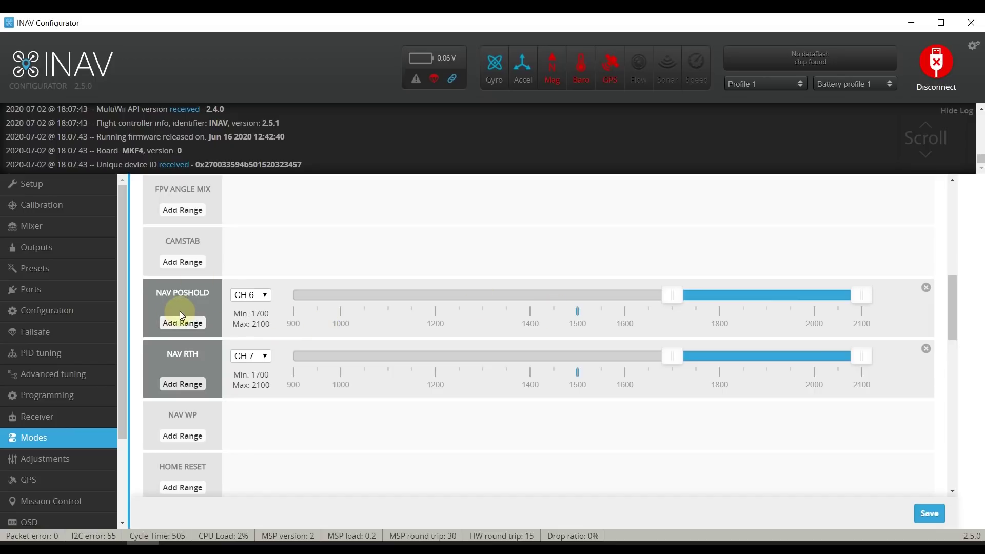
{"action": "scroll", "coordinate": [176, 313], "scroll_direction": "up", "scroll_amount": 3}
{"action": "scroll", "coordinate": [172, 308], "scroll_direction": "down", "scroll_amount": 4}
{"action": "scroll", "coordinate": [151, 368], "scroll_direction": "up", "scroll_amount": 3}
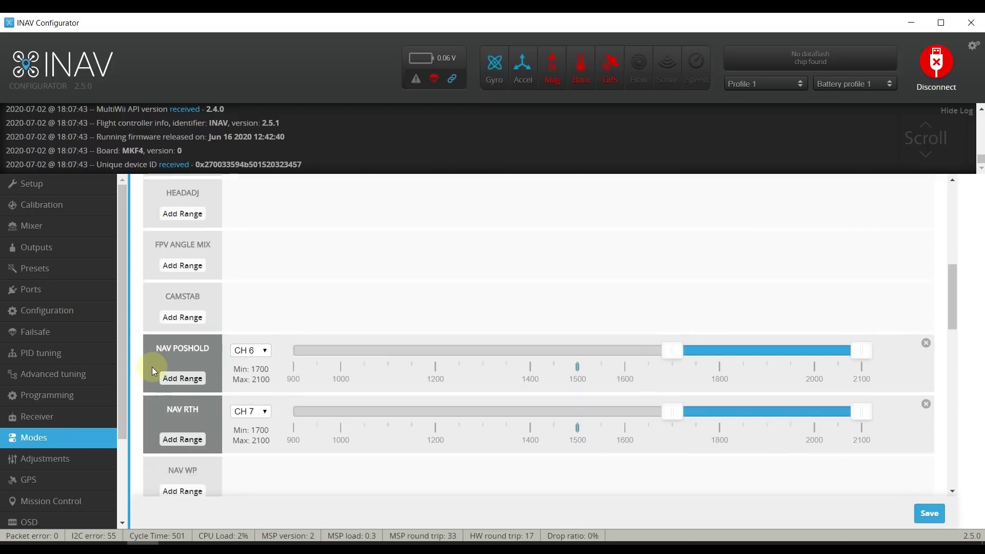
{"action": "scroll", "coordinate": [152, 338], "scroll_direction": "down", "scroll_amount": 1}
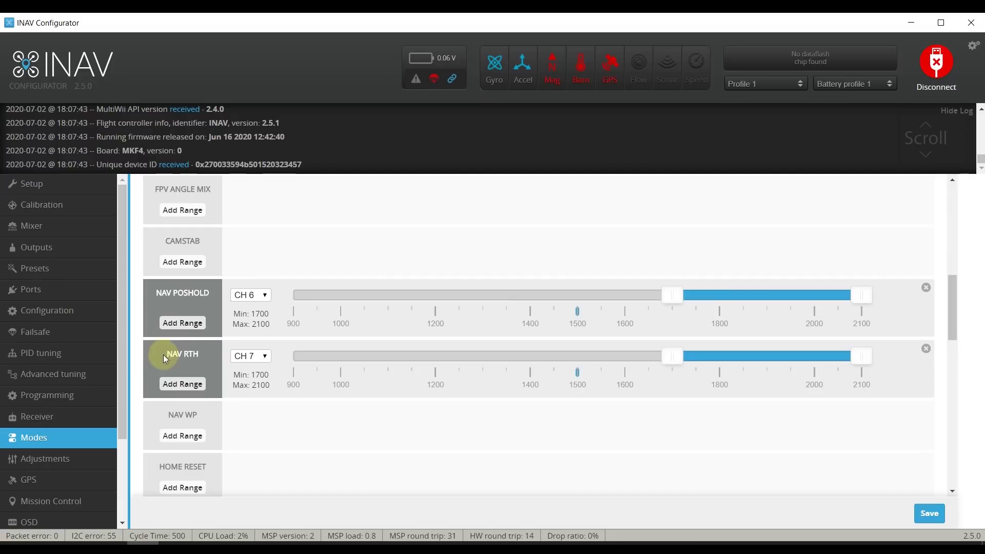
{"action": "scroll", "coordinate": [152, 316], "scroll_direction": "down", "scroll_amount": 3}
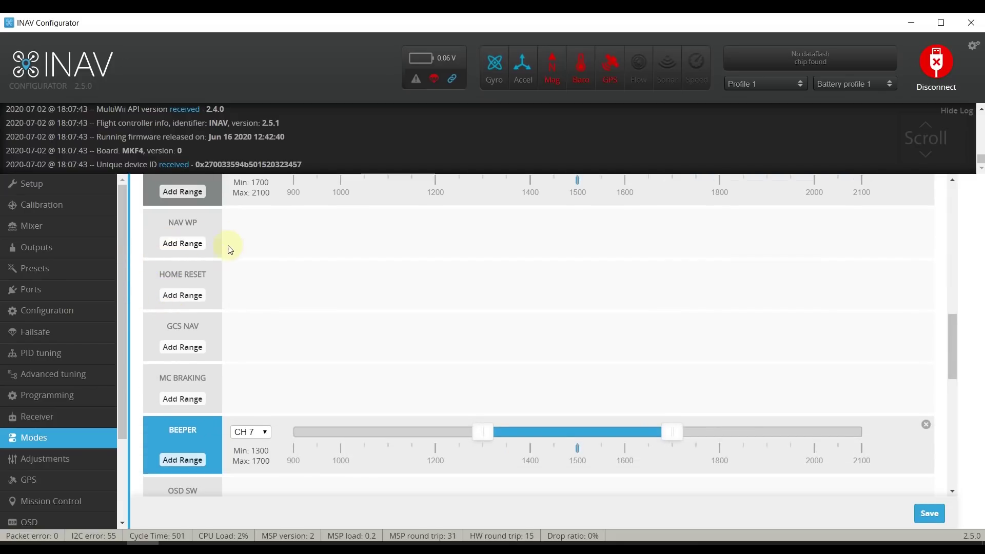
{"action": "scroll", "coordinate": [198, 312], "scroll_direction": "down", "scroll_amount": 1}
{"action": "scroll", "coordinate": [180, 345], "scroll_direction": "down", "scroll_amount": 4}
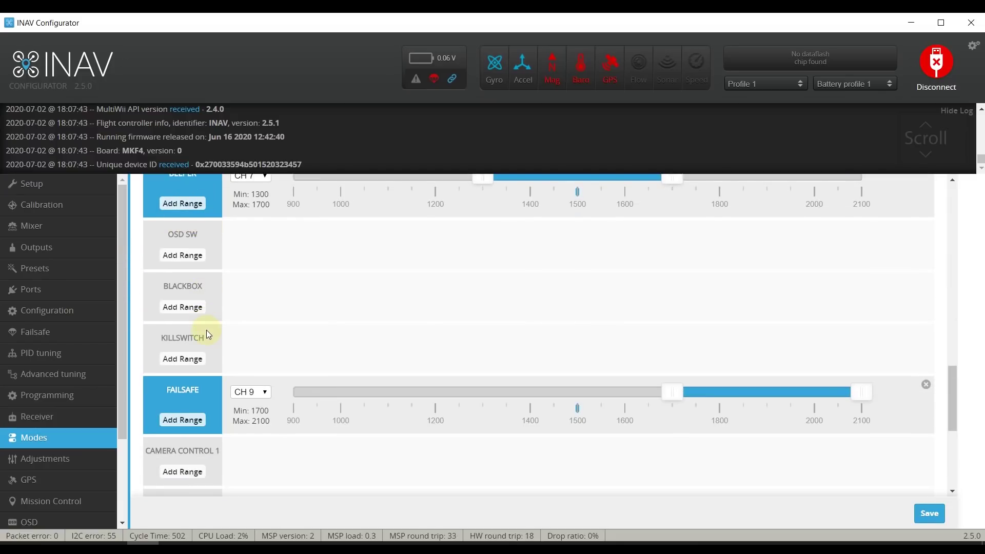
{"action": "scroll", "coordinate": [207, 334], "scroll_direction": "down", "scroll_amount": 4}
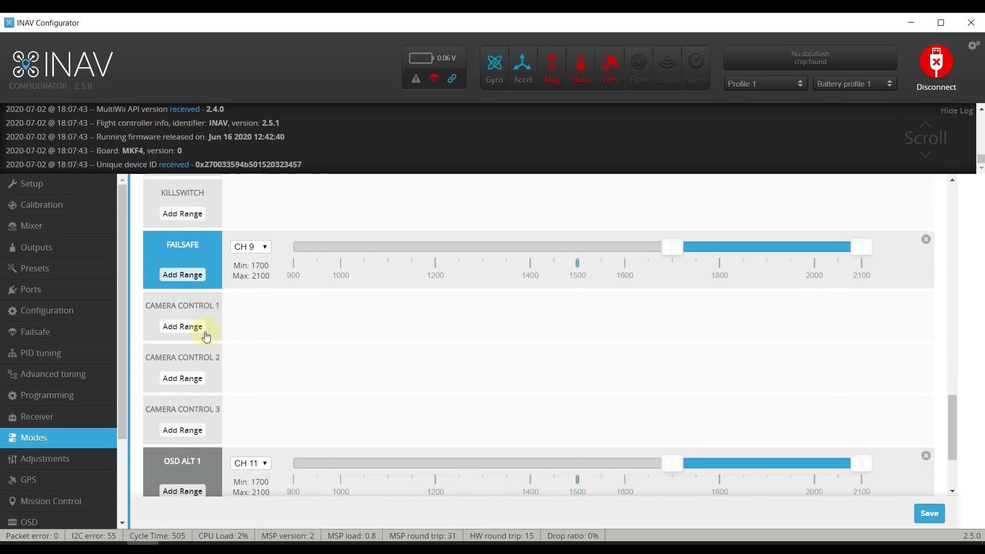
{"action": "scroll", "coordinate": [205, 331], "scroll_direction": "down", "scroll_amount": 1}
{"action": "scroll", "coordinate": [205, 332], "scroll_direction": "up", "scroll_amount": 9}
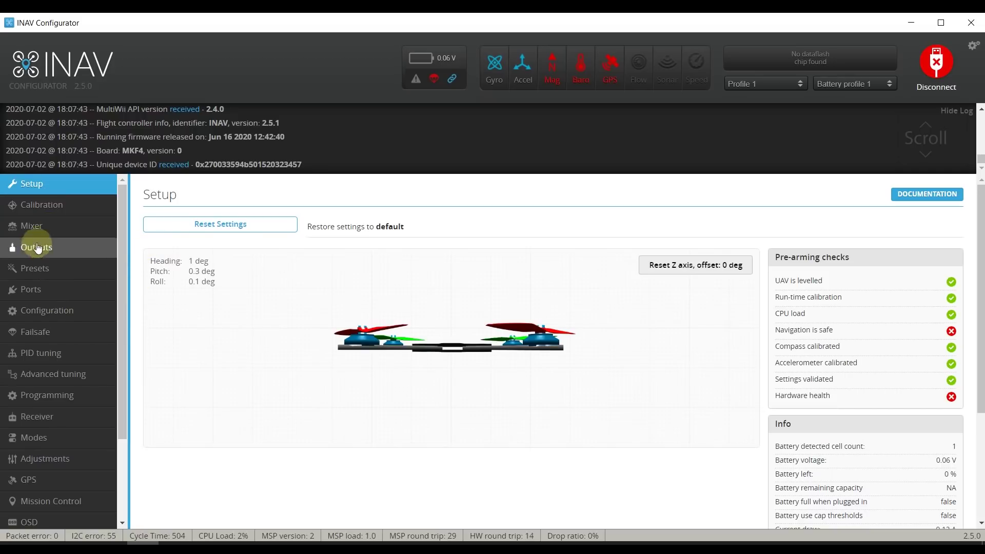
Review the six accelerometer calibration steps and the accelerometer values, and return to the Setup page
{"action": "left_click", "coordinate": [45, 203]}
{"action": "scroll", "coordinate": [310, 319], "scroll_direction": "down", "scroll_amount": 3}
{"action": "scroll", "coordinate": [359, 236], "scroll_direction": "up", "scroll_amount": 1}
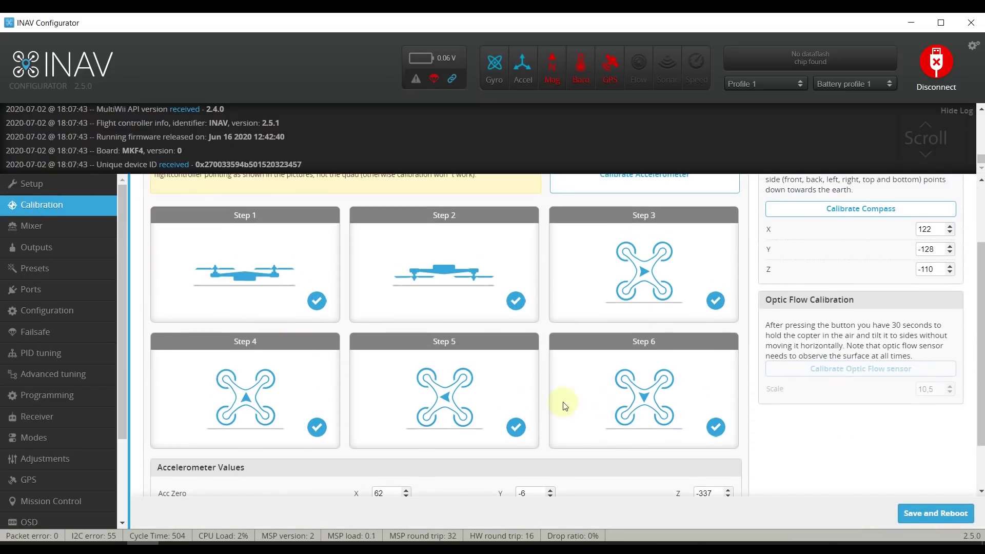
{"action": "scroll", "coordinate": [468, 403], "scroll_direction": "down", "scroll_amount": 2}
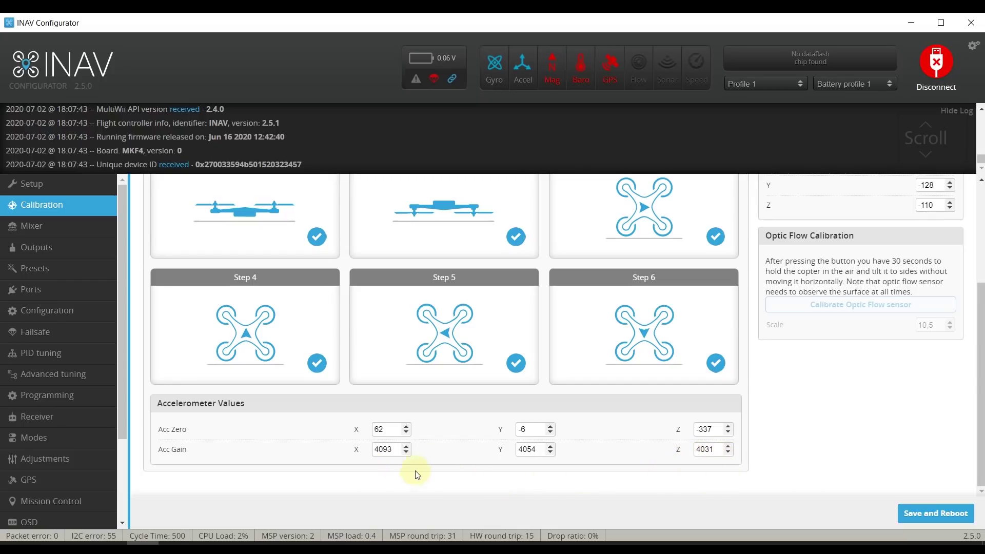
{"action": "scroll", "coordinate": [402, 467], "scroll_direction": "up", "scroll_amount": 3}
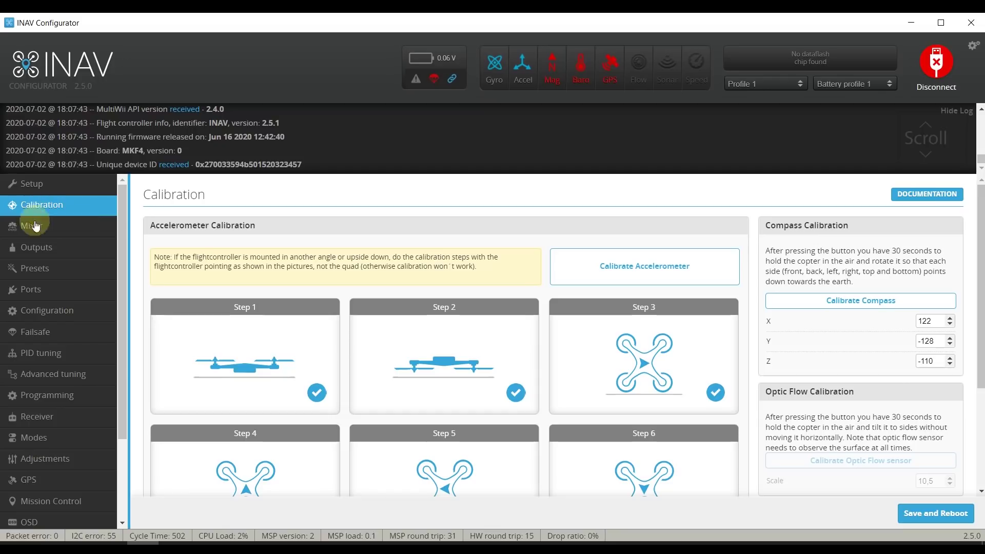
{"action": "left_click", "coordinate": [30, 190]}
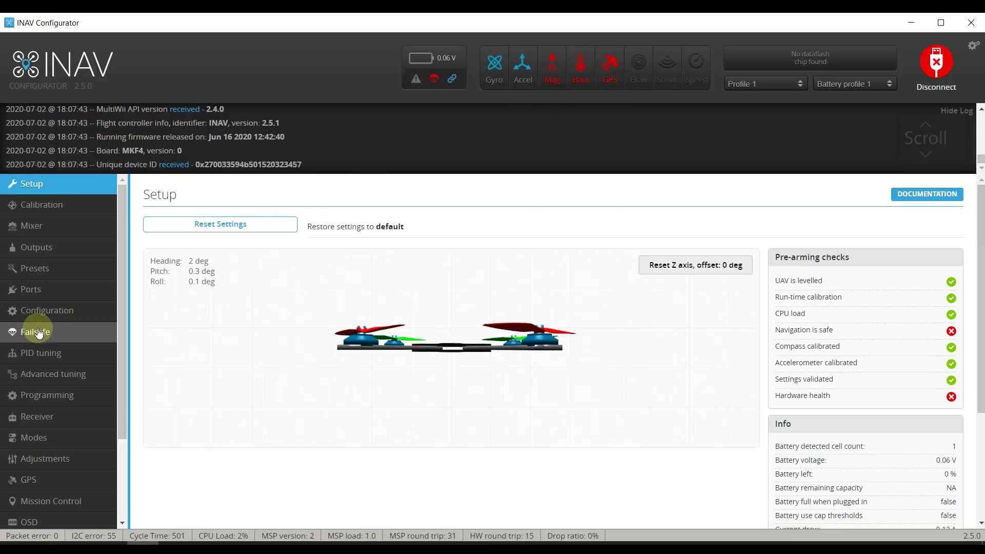
Set the accelerometer type to AUTO in the sensor configuration
{"action": "left_click", "coordinate": [35, 310]}
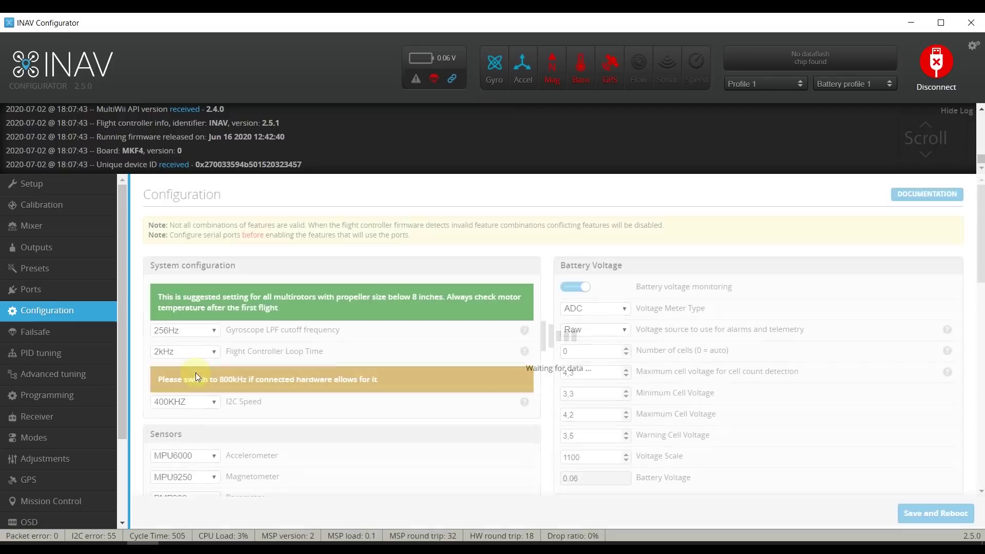
{"action": "scroll", "coordinate": [199, 374], "scroll_direction": "down", "scroll_amount": 5}
{"action": "scroll", "coordinate": [198, 374], "scroll_direction": "up", "scroll_amount": 1}
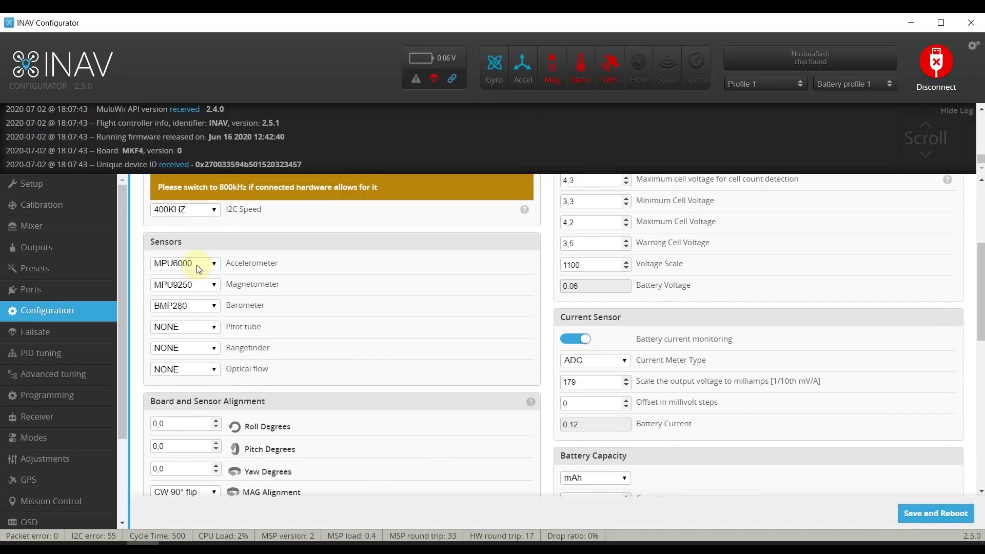
{"action": "left_click", "coordinate": [191, 263]}
{"action": "left_click", "coordinate": [191, 263]}
{"action": "left_click", "coordinate": [190, 267]}
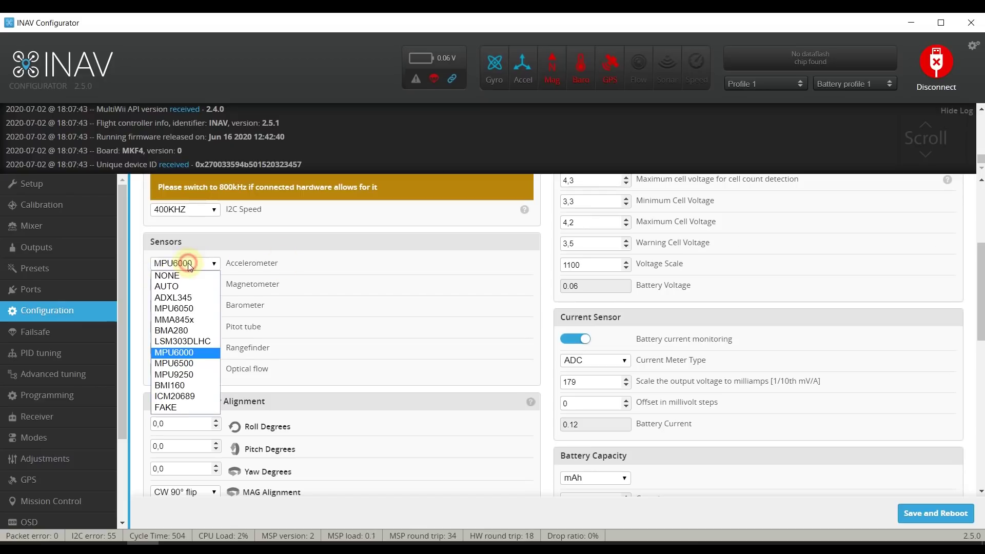
{"action": "left_click", "coordinate": [182, 283]}
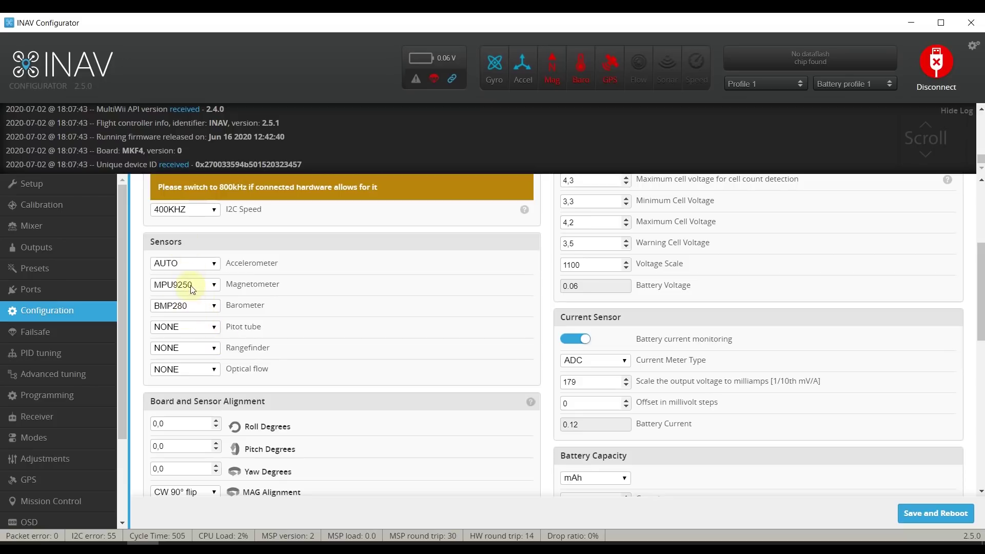
Set the magnetometer and barometer types to AUTO, and save the configuration with a reboot
{"action": "left_click", "coordinate": [191, 289]}
{"action": "left_click", "coordinate": [176, 303]}
{"action": "left_click", "coordinate": [176, 306]}
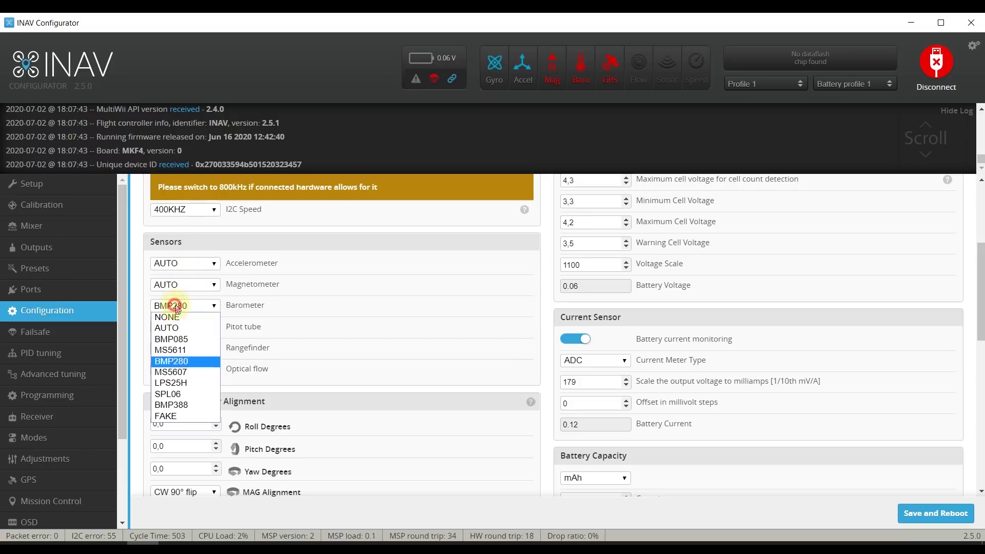
{"action": "left_click", "coordinate": [167, 328]}
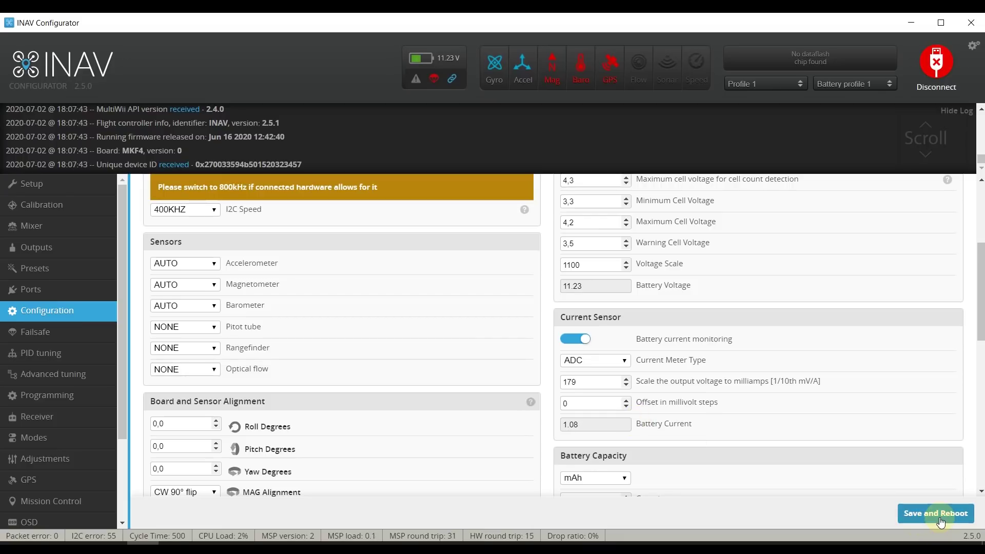
{"action": "left_click", "coordinate": [904, 508]}
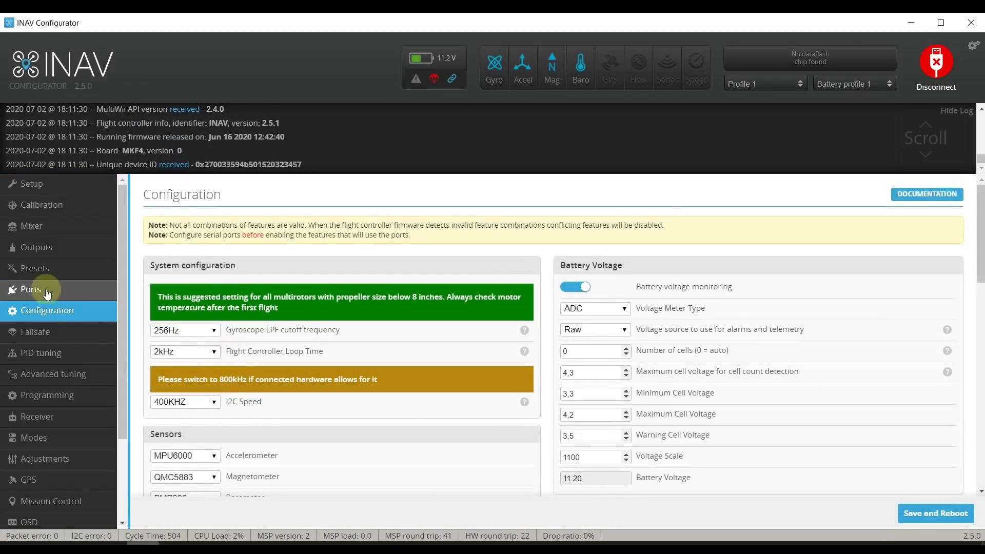
Open the OSD settings and examine the System Messages element in the layout preview
{"action": "scroll", "coordinate": [185, 318], "scroll_direction": "down", "scroll_amount": 3}
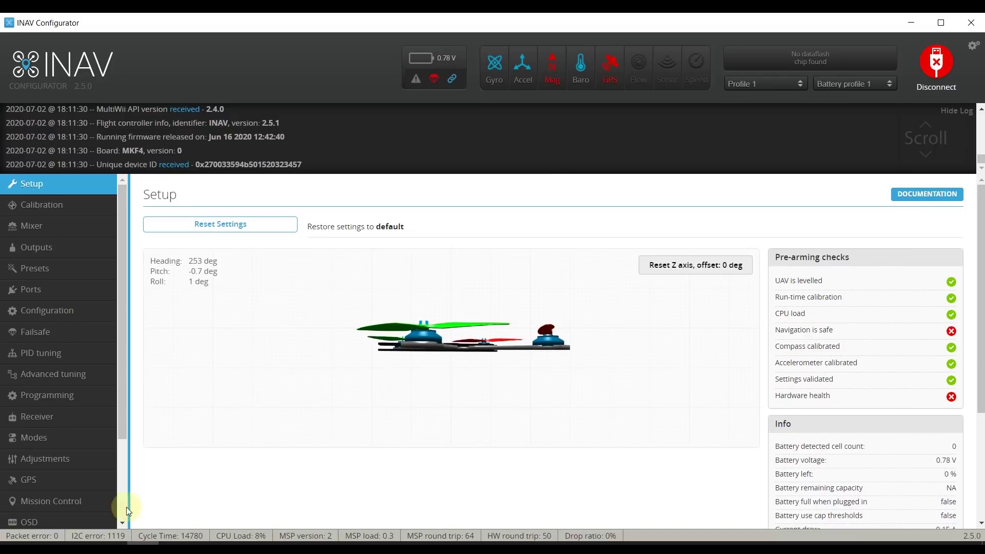
{"action": "scroll", "coordinate": [65, 508], "scroll_direction": "down", "scroll_amount": 1}
{"action": "scroll", "coordinate": [65, 507], "scroll_direction": "down", "scroll_amount": 1}
{"action": "left_click", "coordinate": [57, 413]}
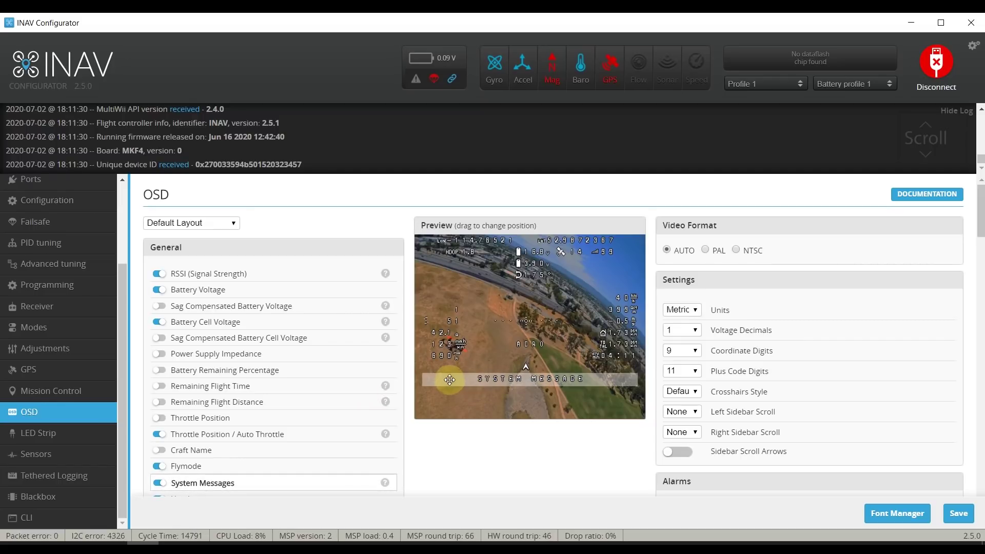
Review the pre-arming checks on the Setup page, and reopen the OSD settings
{"action": "left_click", "coordinate": [35, 208]}
{"action": "scroll", "coordinate": [45, 192], "scroll_direction": "up", "scroll_amount": 3}
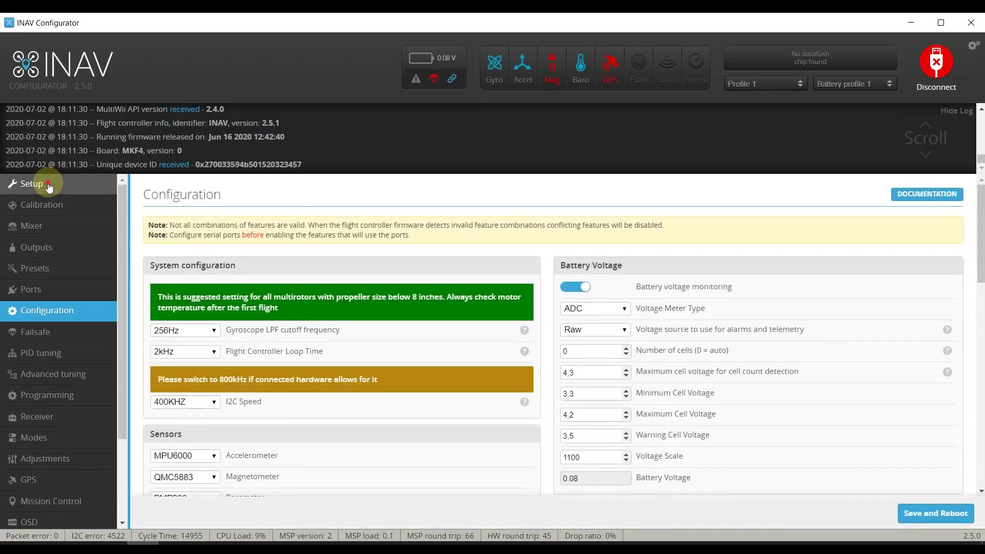
{"action": "left_click", "coordinate": [44, 183]}
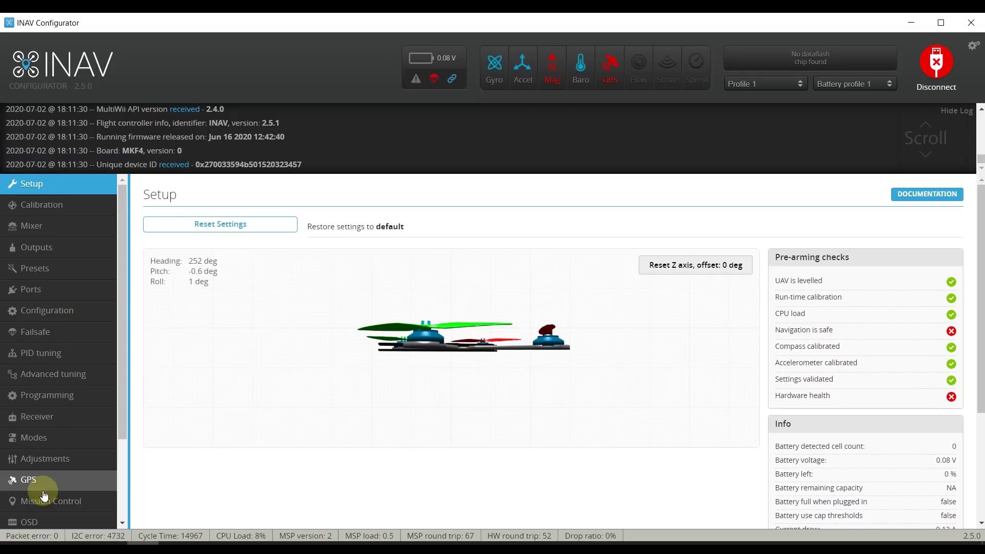
{"action": "left_click", "coordinate": [40, 520]}
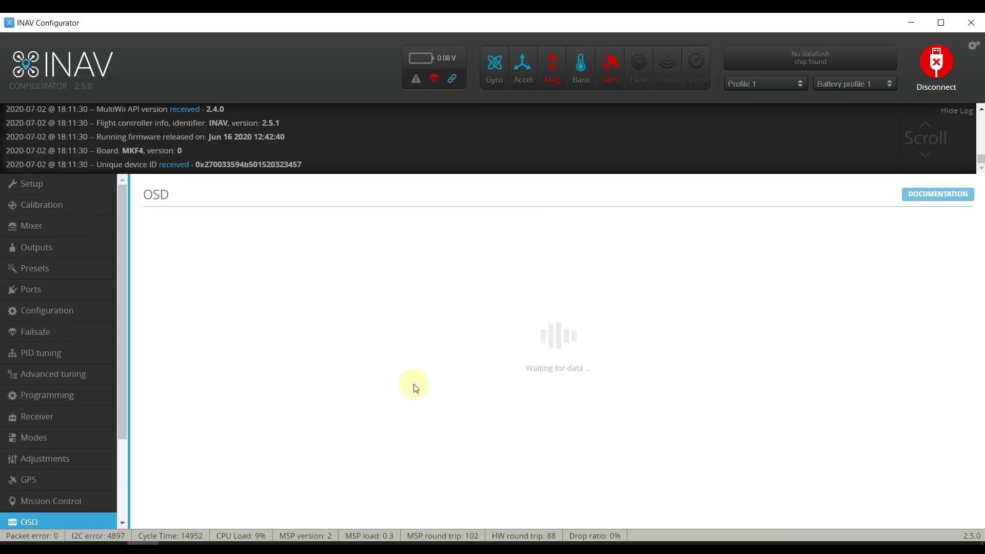